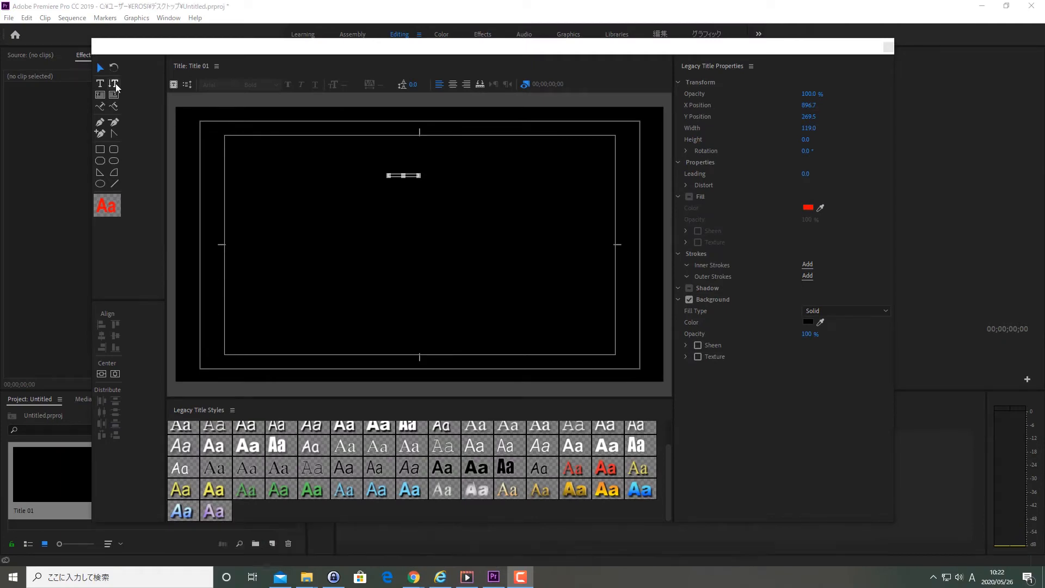
Step: Add vertical text reading "VERTICAL" just right of the title frame's upper centre with the Vertical Type tool
left_click(115, 83)
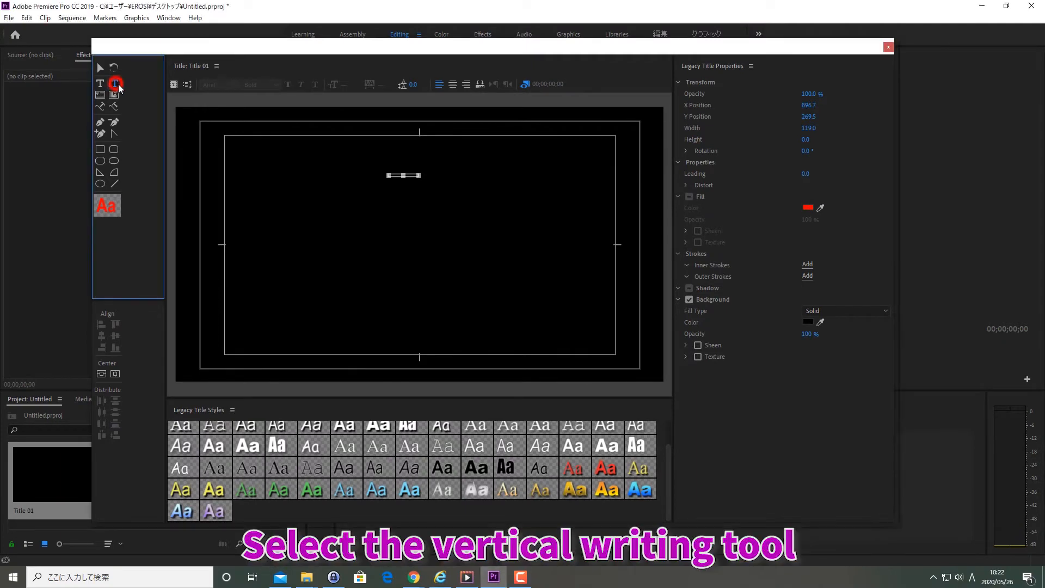
left_click(429, 157)
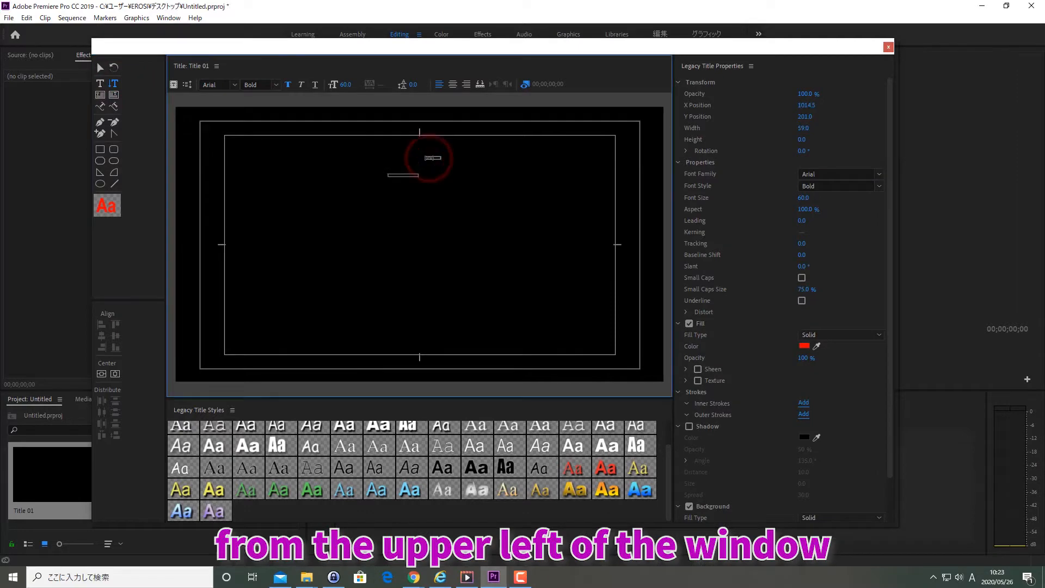
type("VERTI")
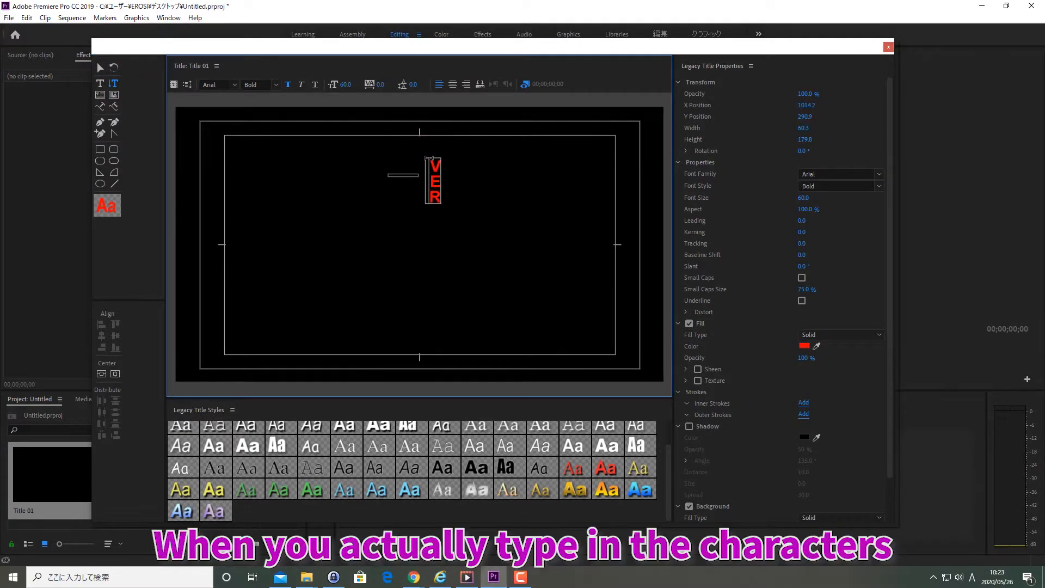
type("CAL")
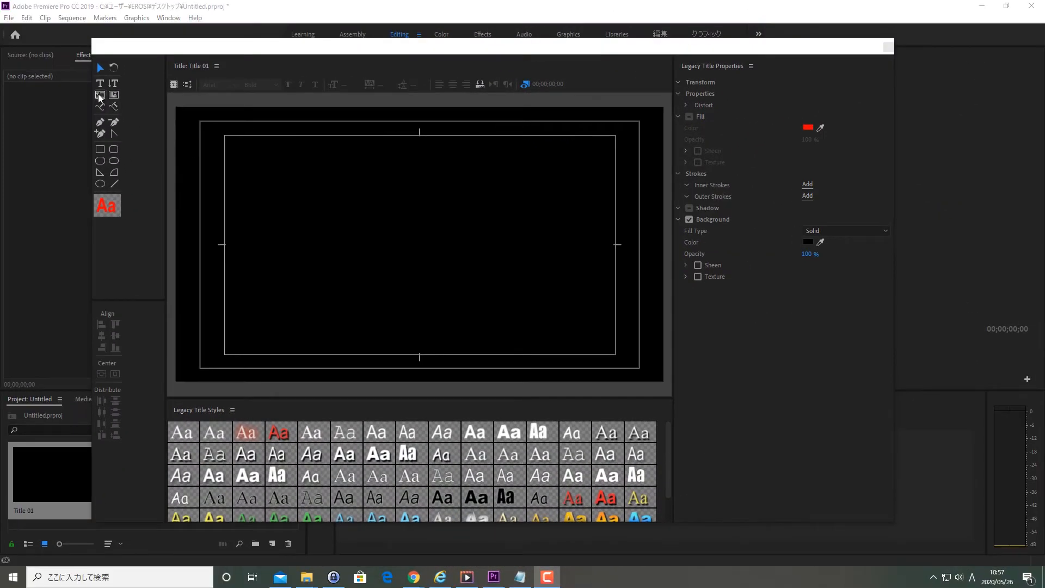
Step: Create an area text box about 449 by 327 near the frame's centre containing AREA, TYPE and TOOL on separate lines
left_click(99, 95)
left_click_drag(359, 195, 474, 278)
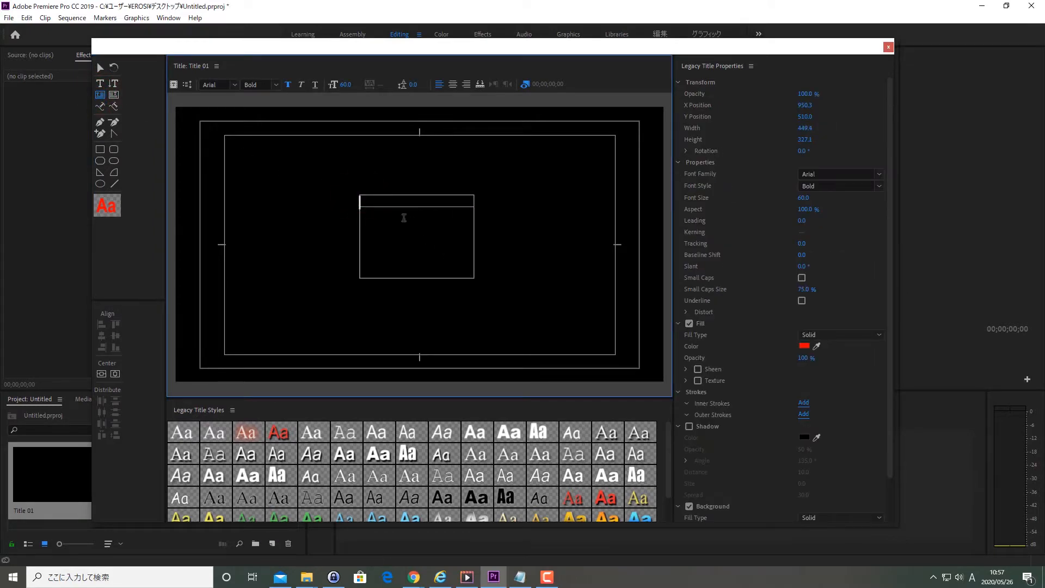
left_click(383, 201)
type("A")
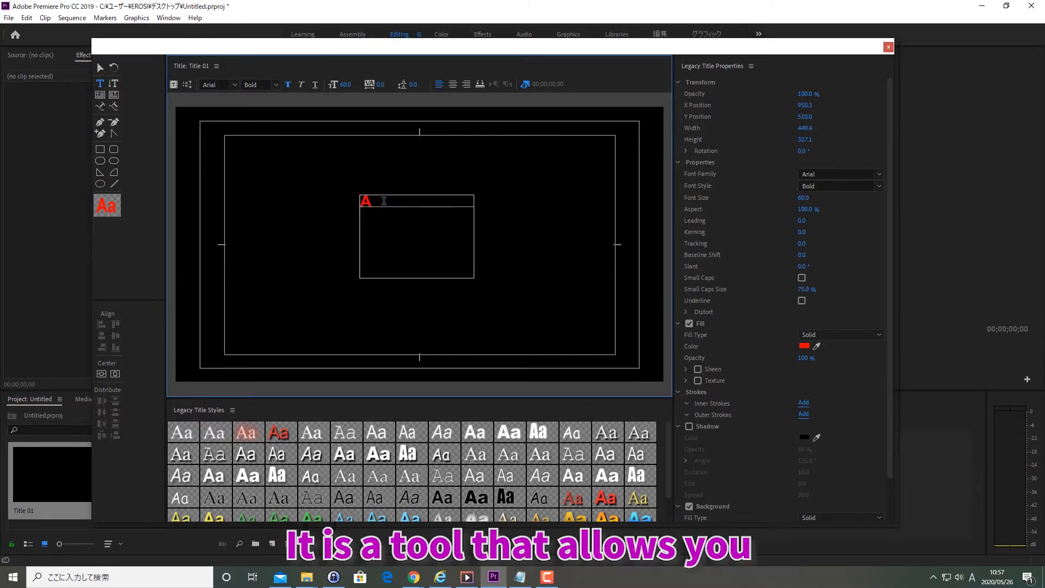
type("REA")
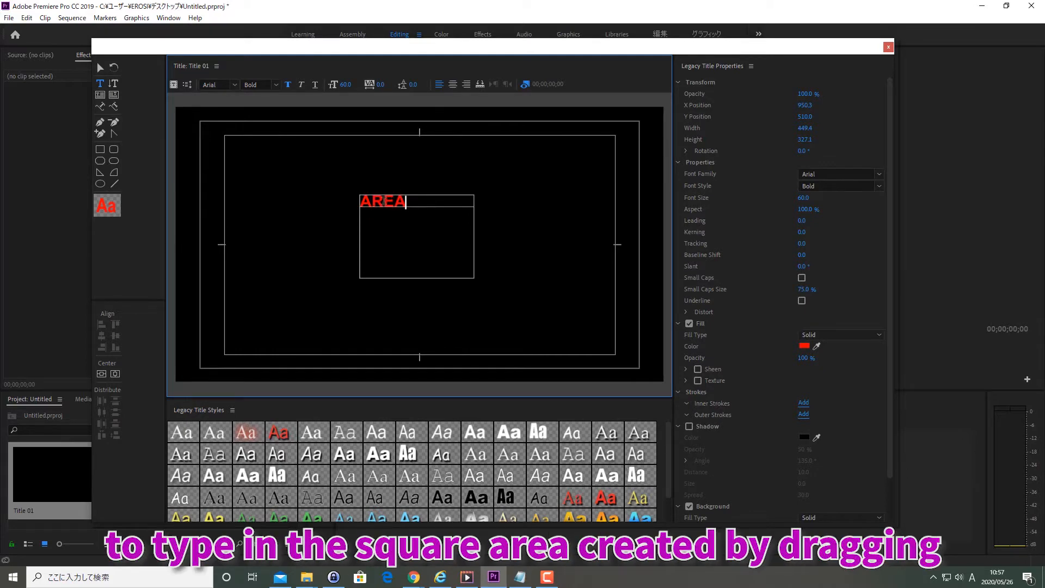
key("Return")
type("TYPE")
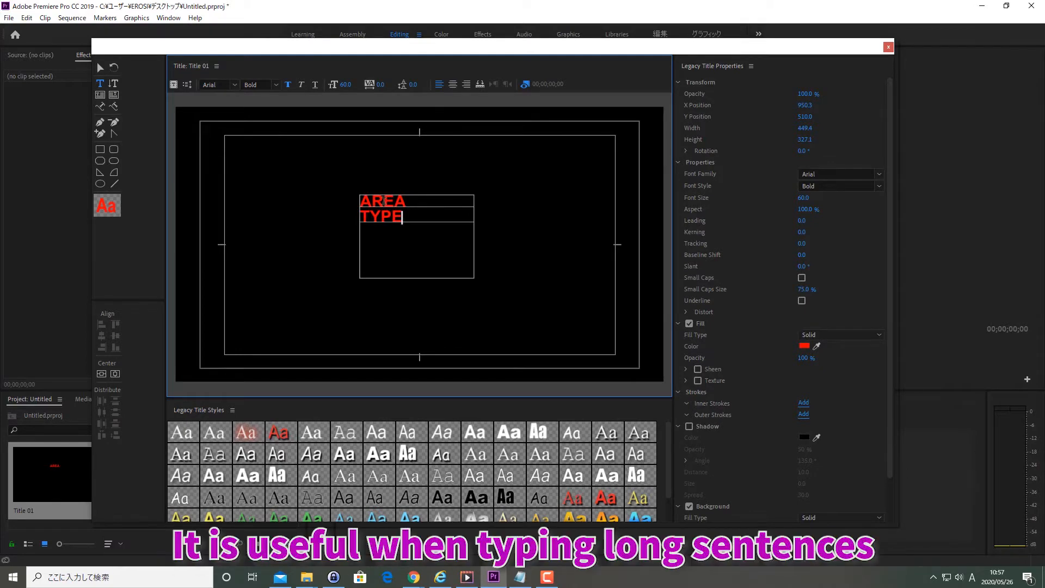
key("Return")
type("TOOL")
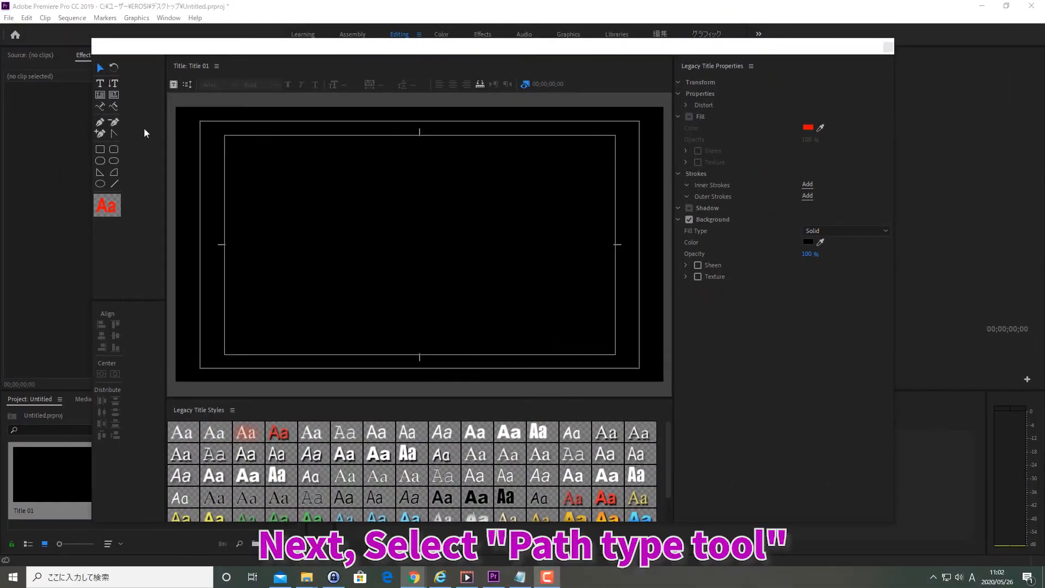
Step: Draw an arched text path about 698 wide across the frame's middle and enter "PATH TYPE TOOL" along it
left_click(100, 106)
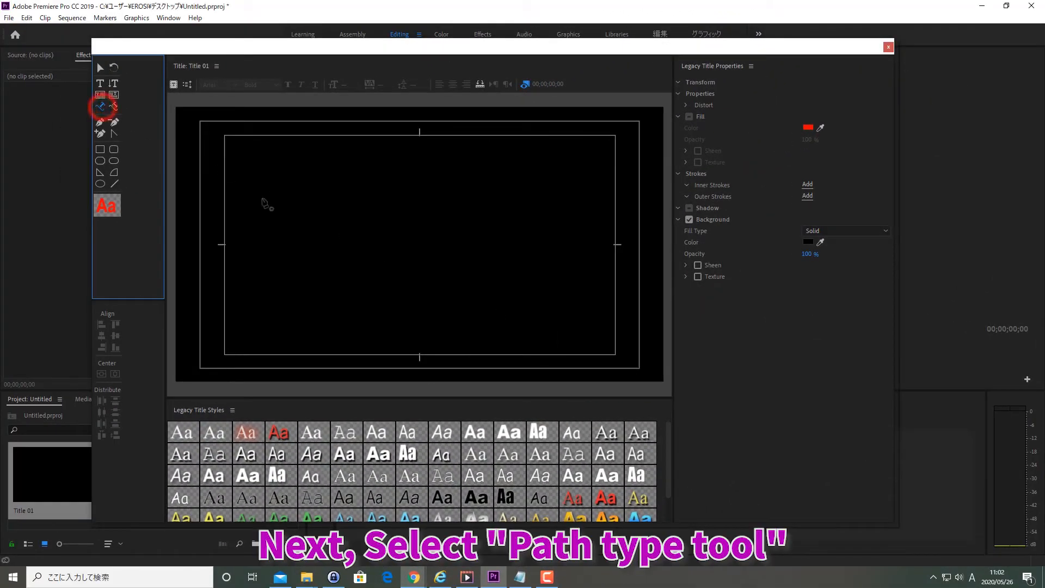
left_click(337, 241)
left_click_drag(515, 270, 589, 359)
left_click(100, 83)
left_click(100, 107)
left_click(342, 234)
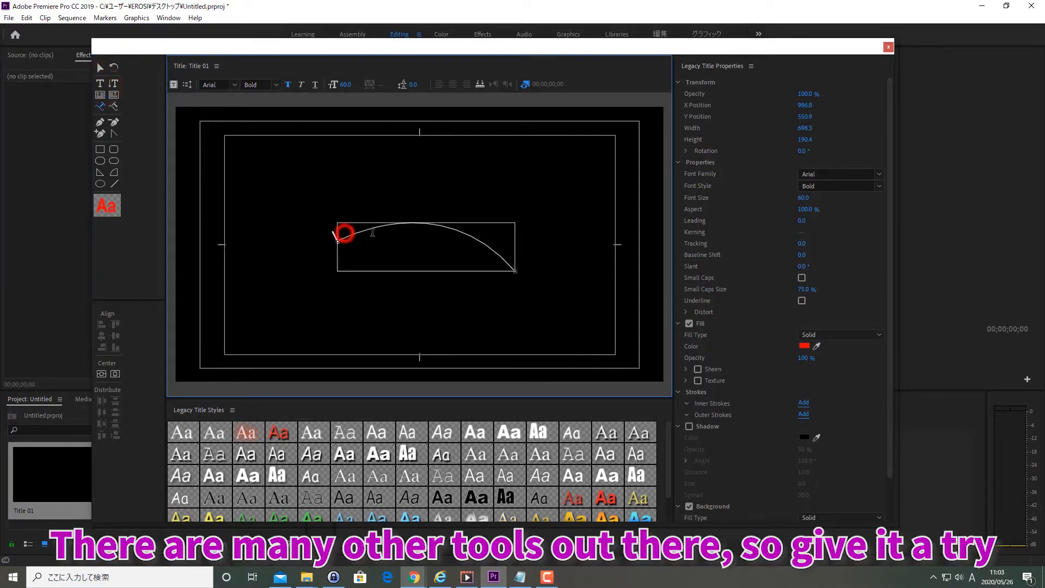
type("PATH TYPE TOOL")
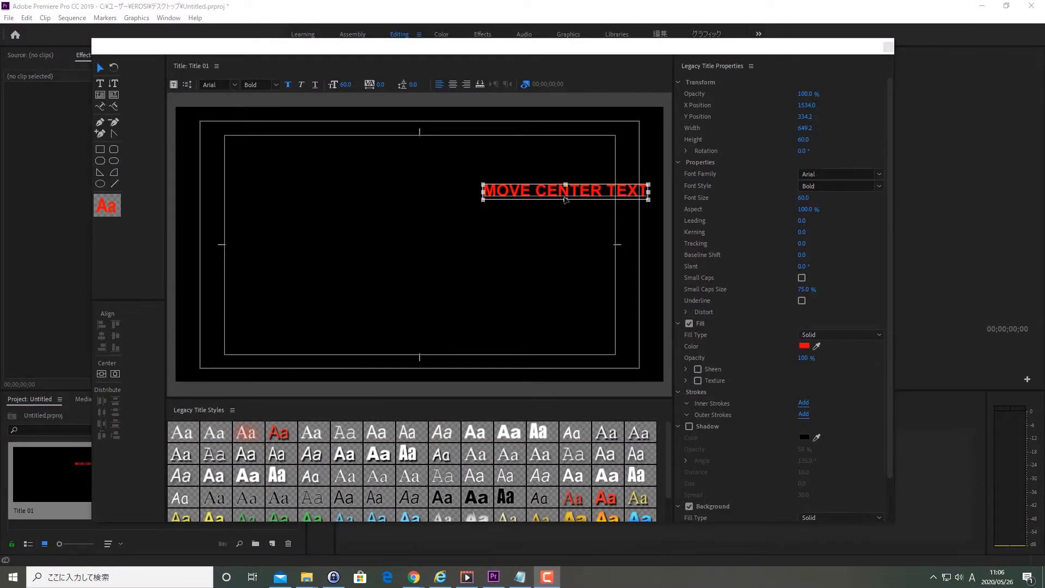
Step: Center the MOVE CENTER TEXT object vertically and horizontally in the title frame
left_click(101, 374)
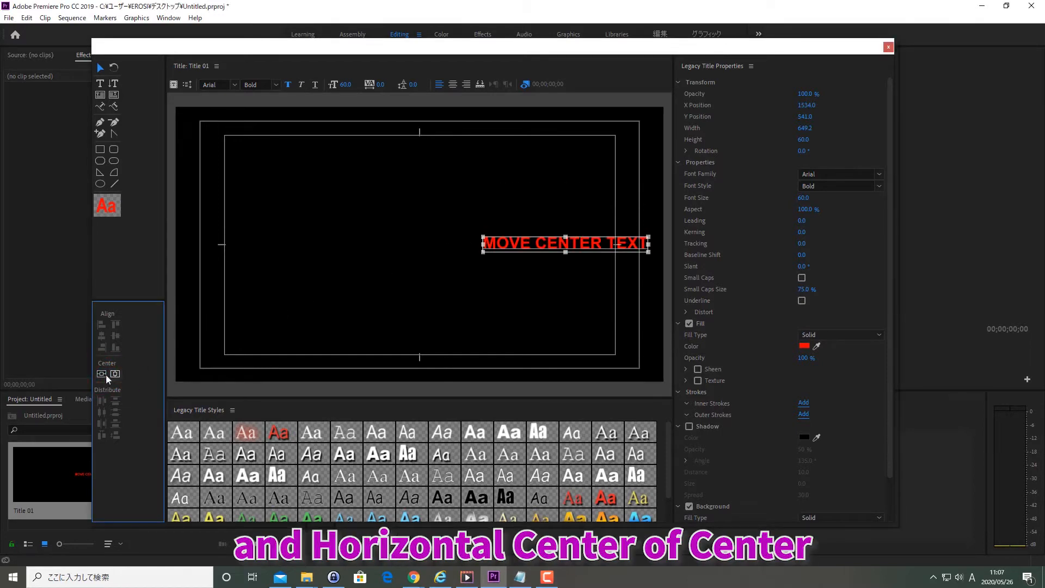
left_click(116, 373)
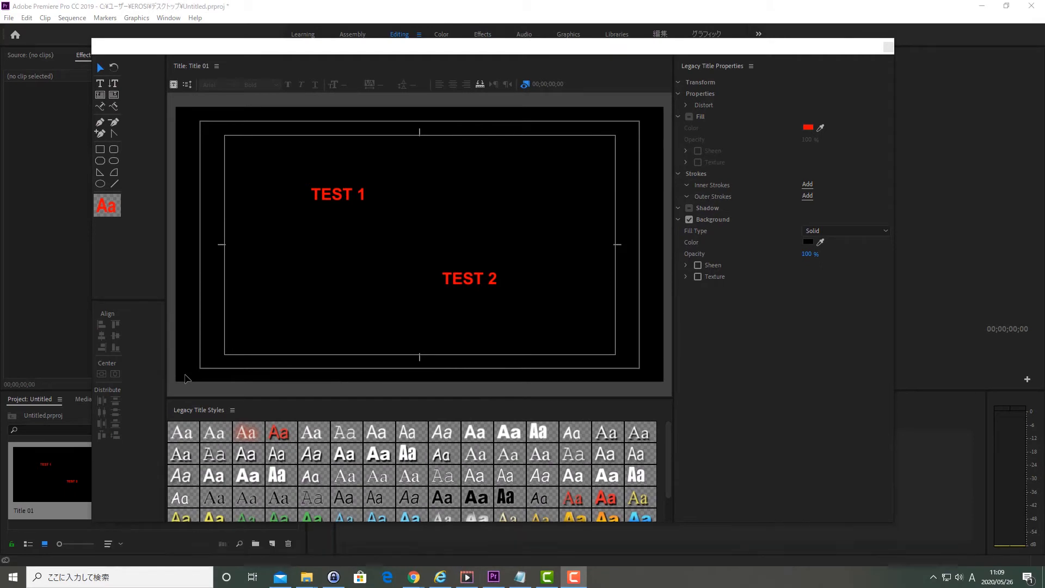
Step: Select the TEST 1 and TEST 2 texts together and align them on their horizontal centers
left_click(306, 177)
left_click_drag(361, 223, 481, 291)
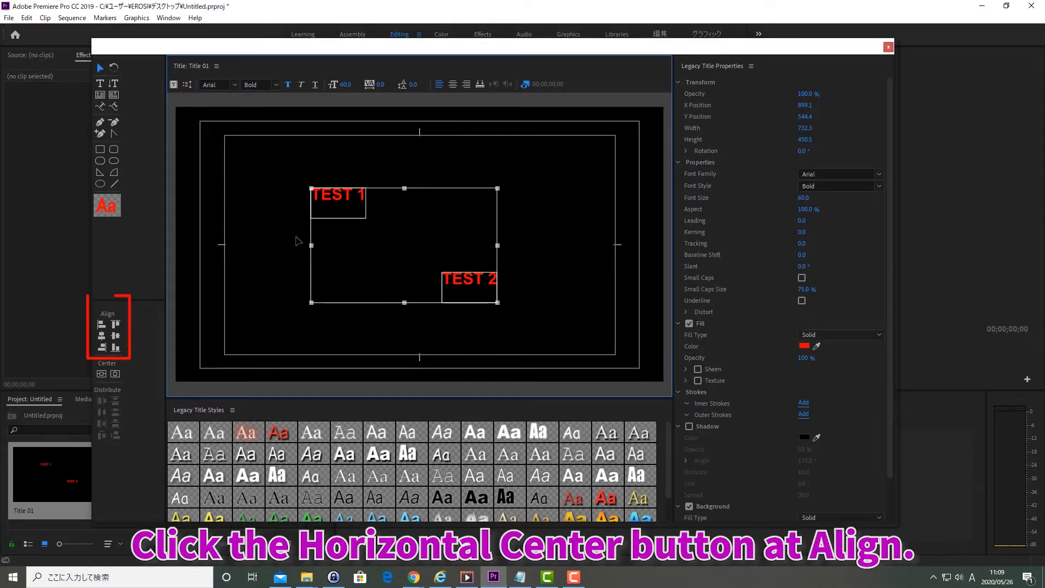
left_click(103, 337)
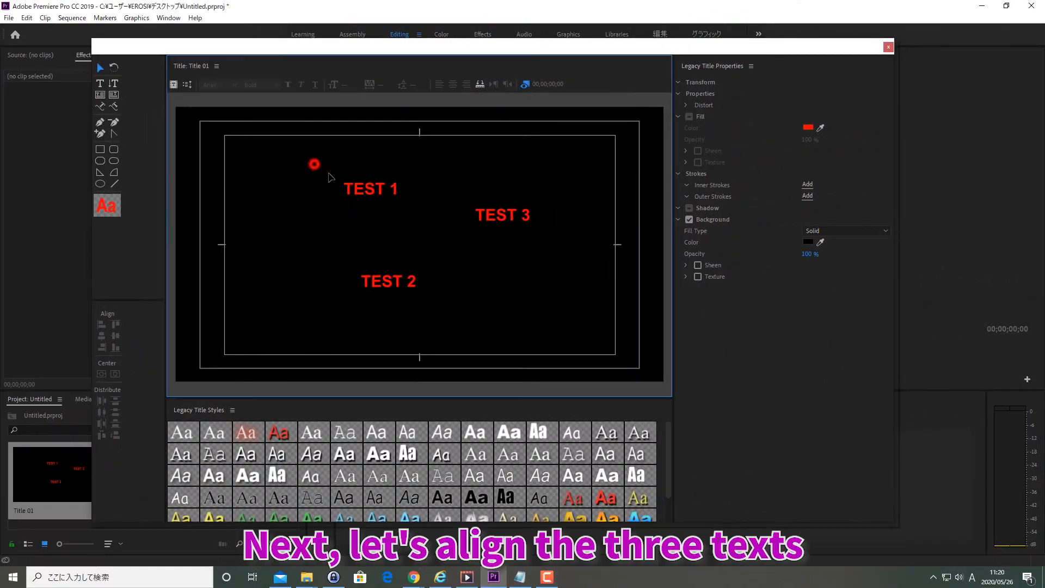
Step: Select the TEST 1, TEST 2 and TEST 3 texts and distribute them by horizontal center and vertical center
left_click_drag(314, 164, 537, 310)
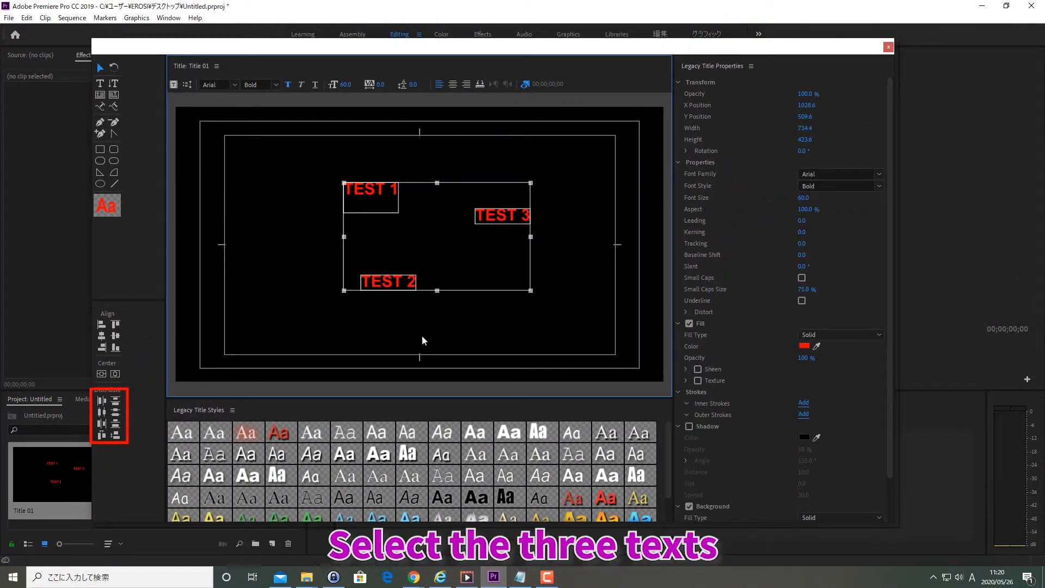
left_click(106, 411)
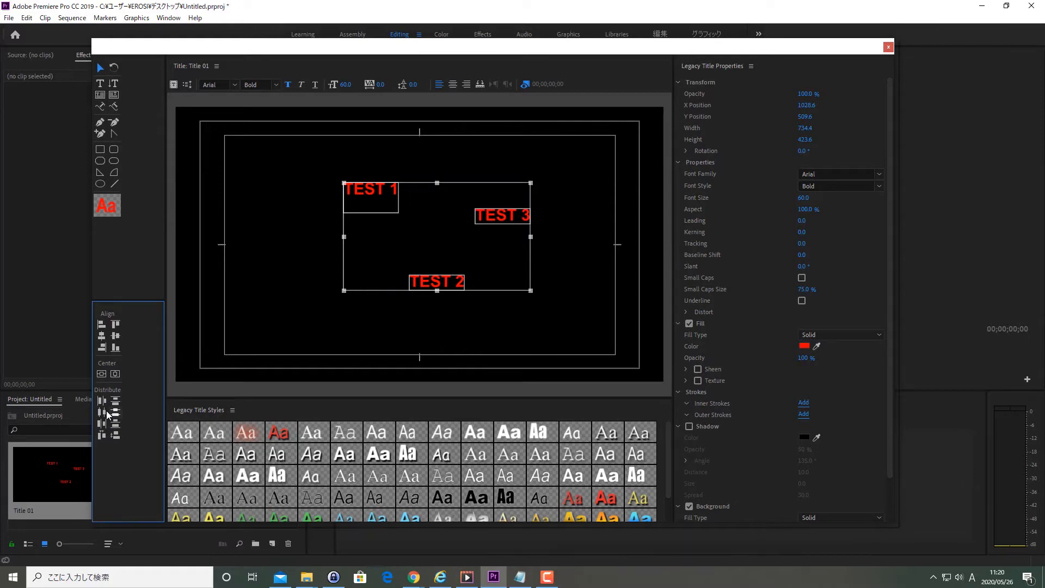
left_click(116, 416)
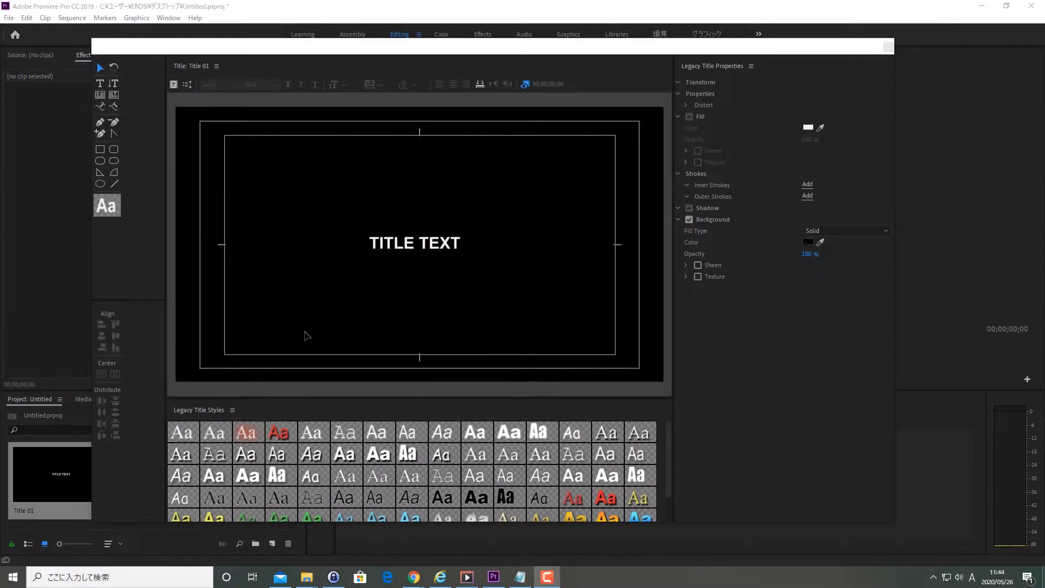
Step: Select the TITLE TEXT object, lower its opacity to 0% and restore it to 100%
left_click(432, 249)
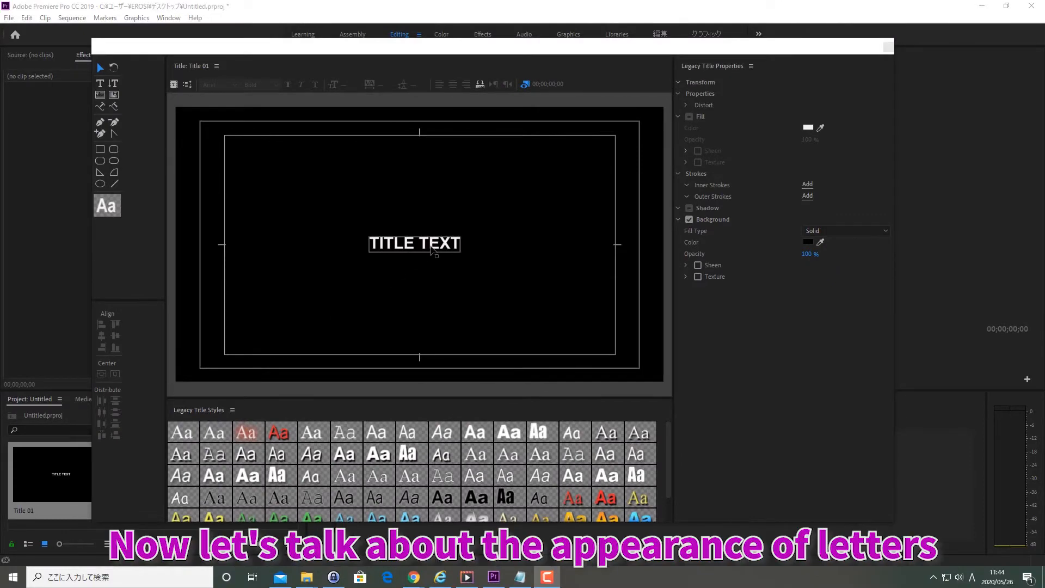
left_click(432, 249)
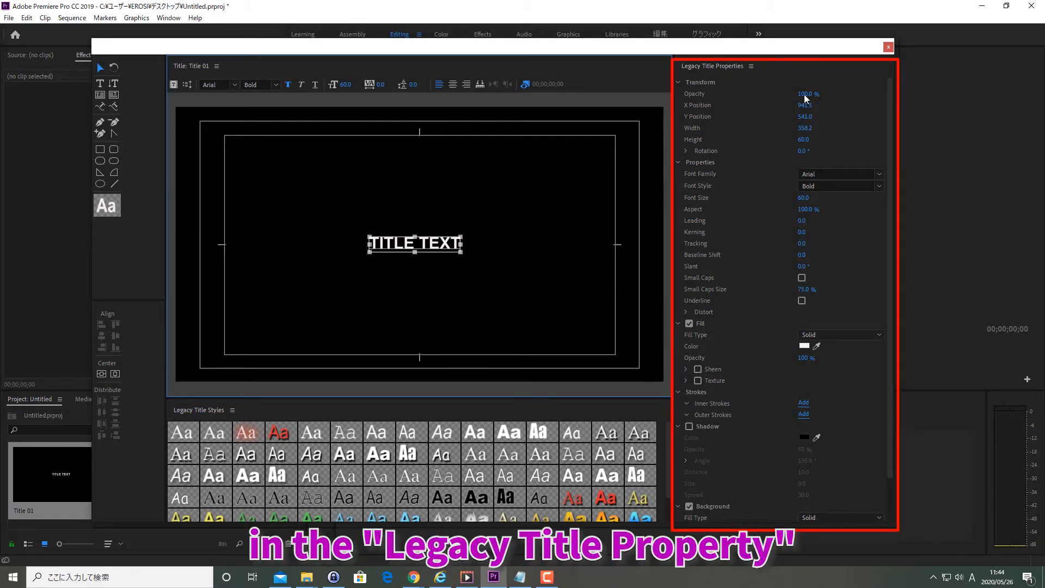
left_click_drag(804, 94, 745, 94)
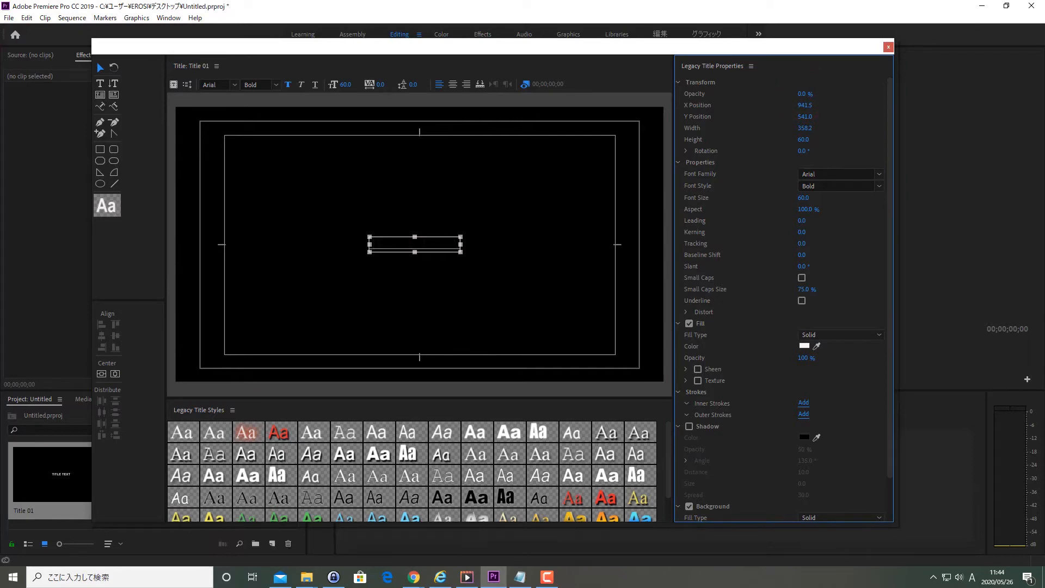
left_click(803, 94)
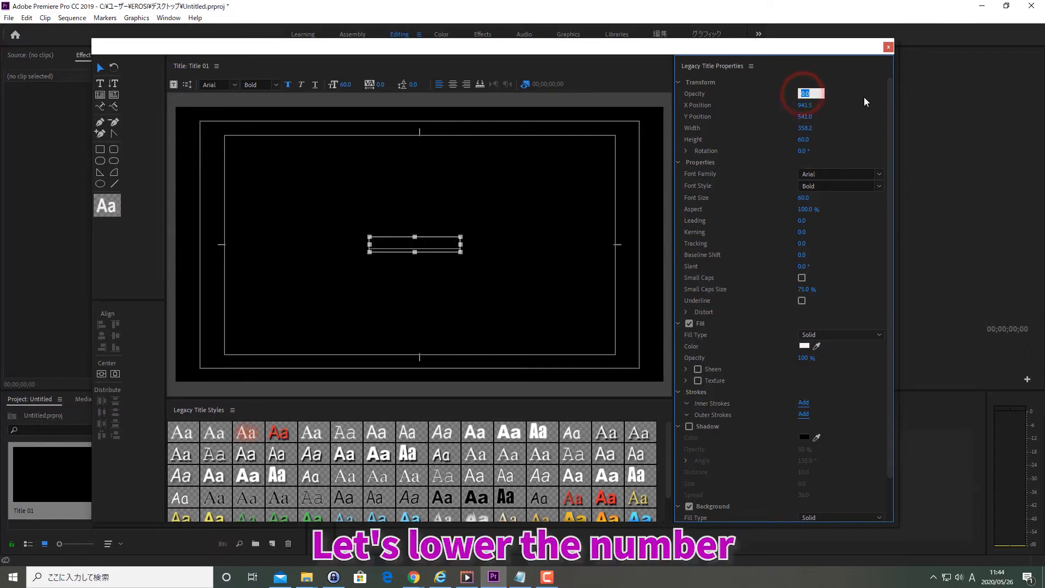
type("100")
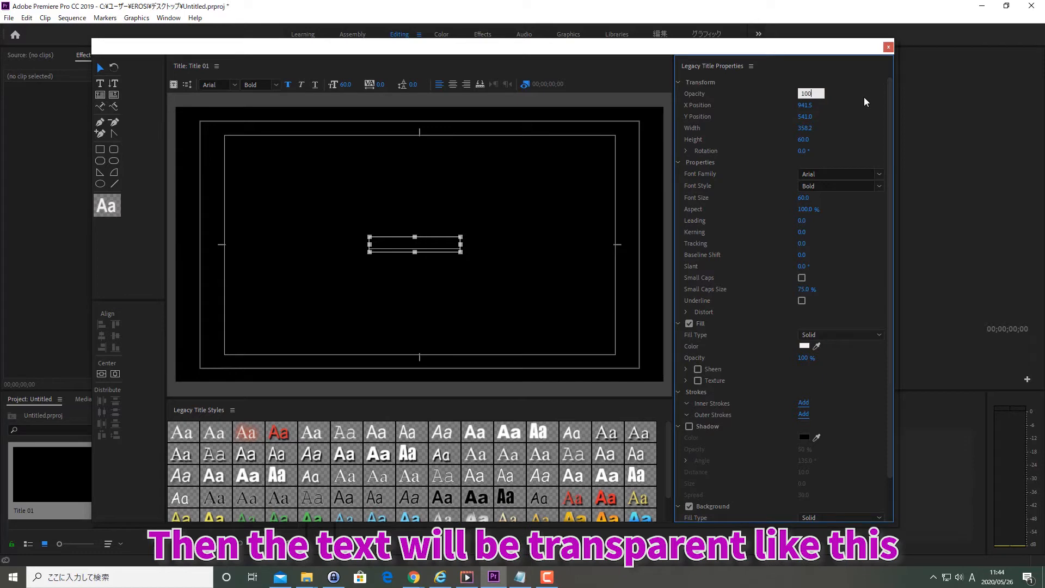
key("Return")
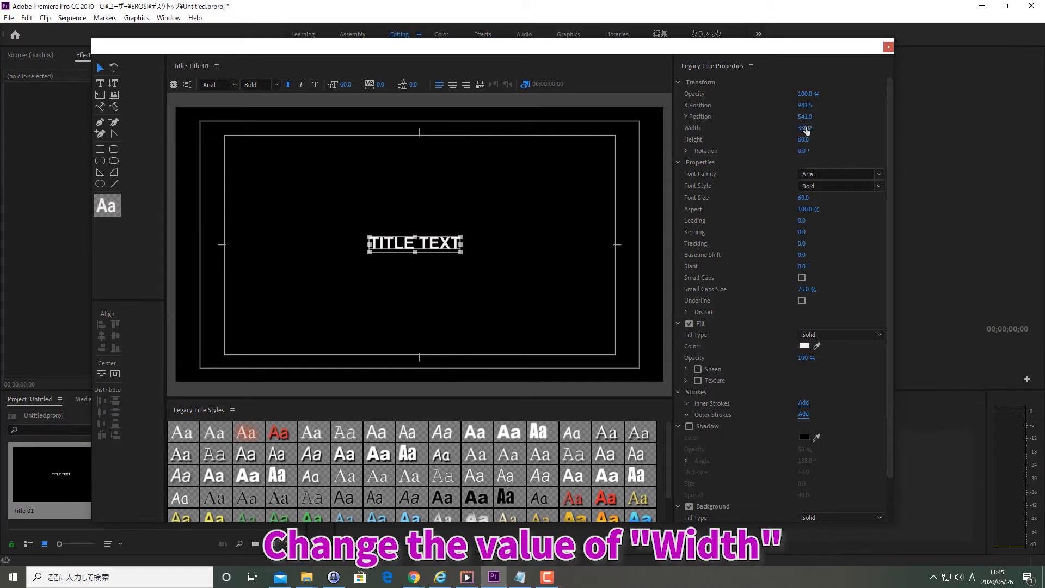
Step: Set the TITLE TEXT object's width to 429.2 and its height to 61
left_click_drag(804, 128, 822, 128)
mouse_move(804, 128)
left_mouse_down()
mouse_move(822, 127)
mouse_move(794, 128)
left_mouse_up()
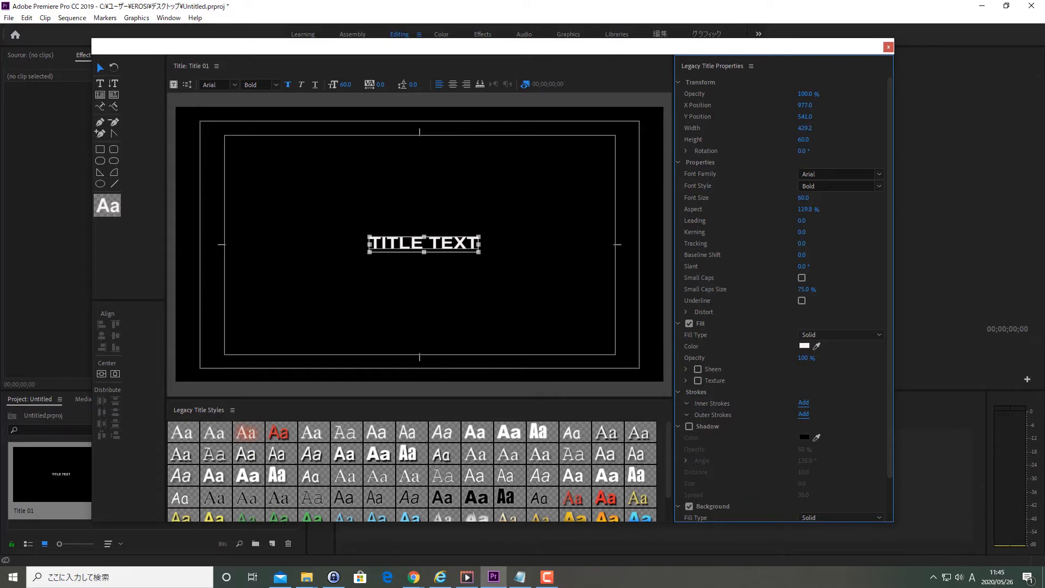
left_click_drag(803, 139, 915, 151)
Step: Reset the TITLE TEXT object's rotation to 0°
left_click(805, 150)
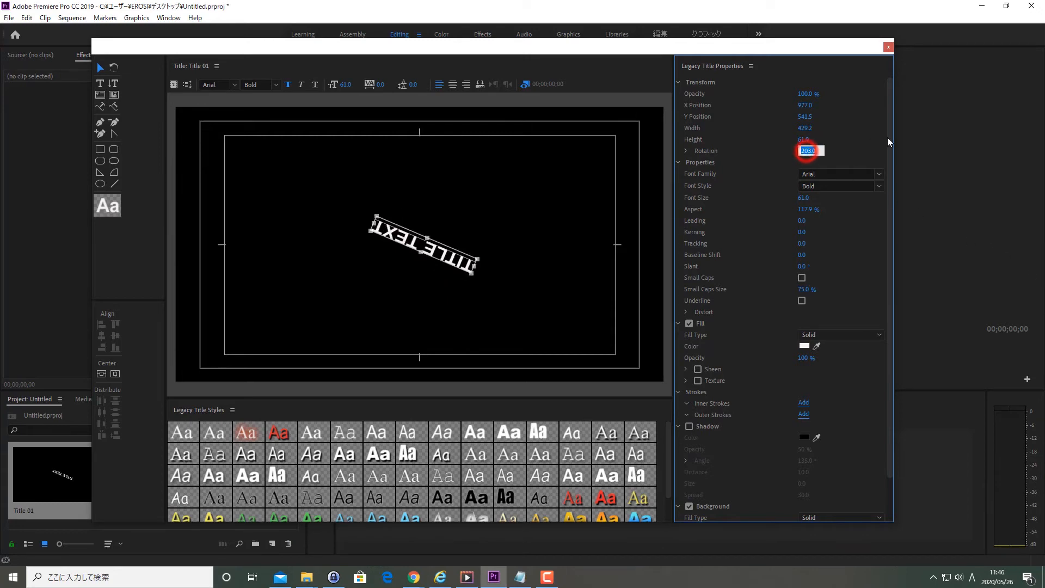
type("0")
key("Return")
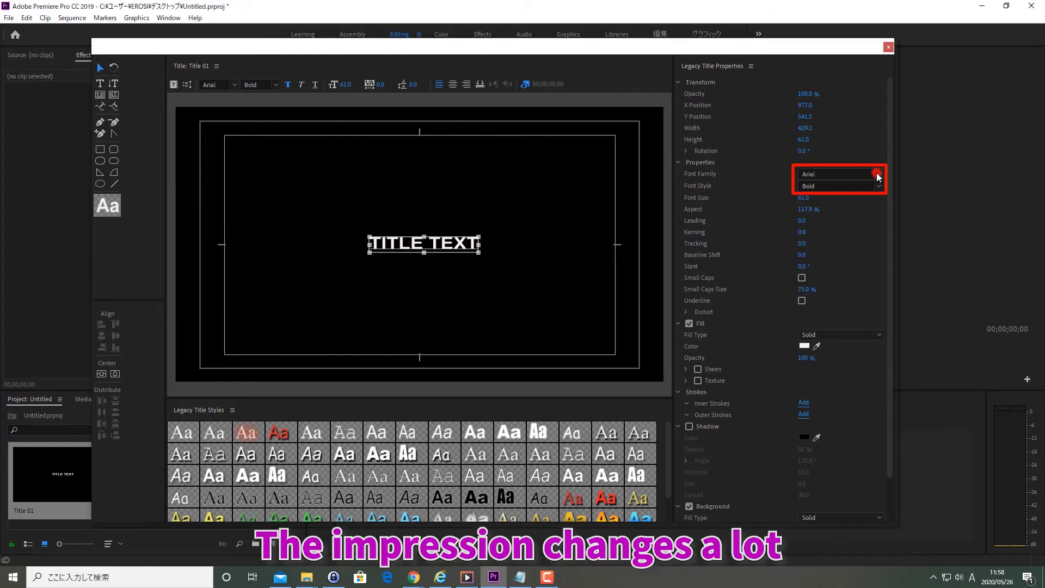
Step: Change the title text's font family to MS Reference Sans Serif and widen its kerning to 41
left_click(877, 175)
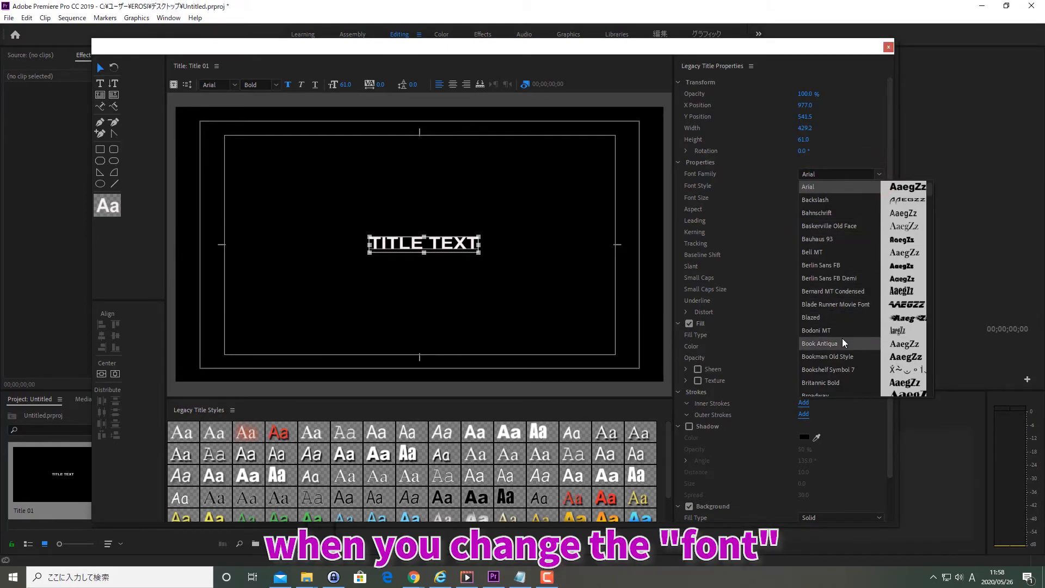
scroll(841, 338, "down", 8)
key("m")
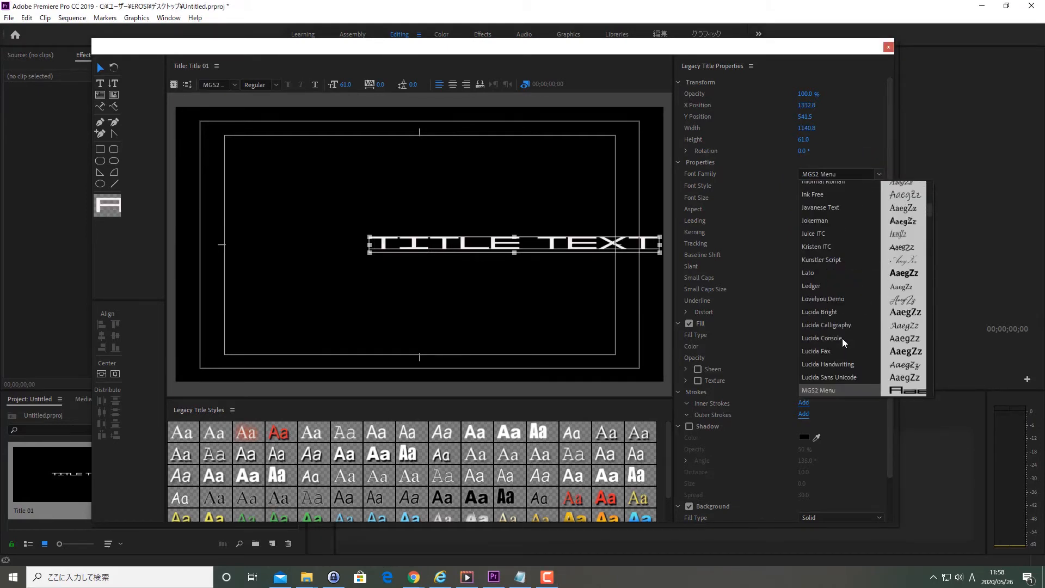
scroll(842, 338, "down", 4)
left_click(840, 273)
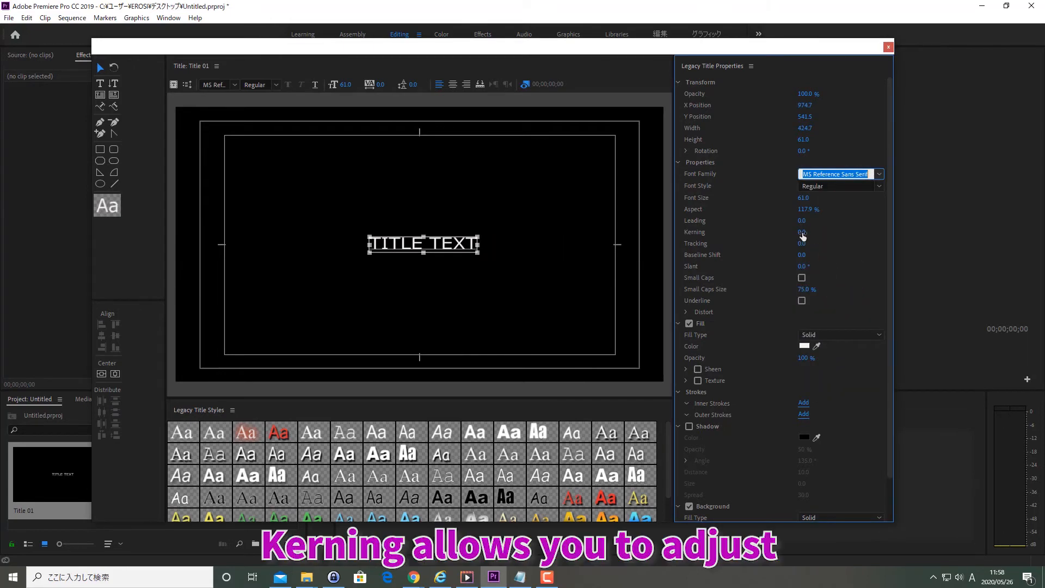
left_click_drag(802, 236, 824, 236)
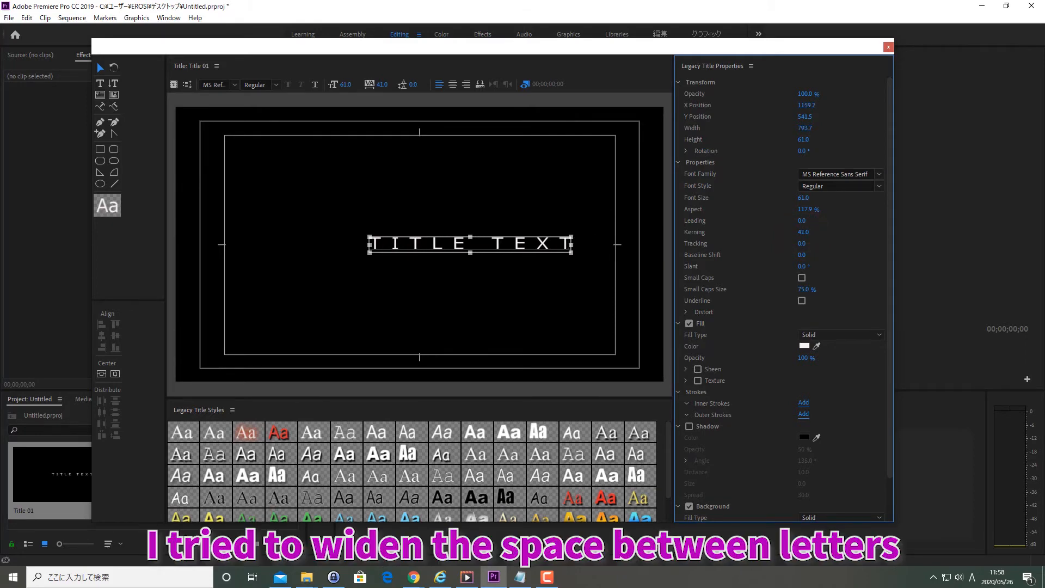
Step: Change the title text's solid fill color to bright red
left_click(805, 346)
left_click_drag(489, 335, 541, 375)
left_click(636, 230)
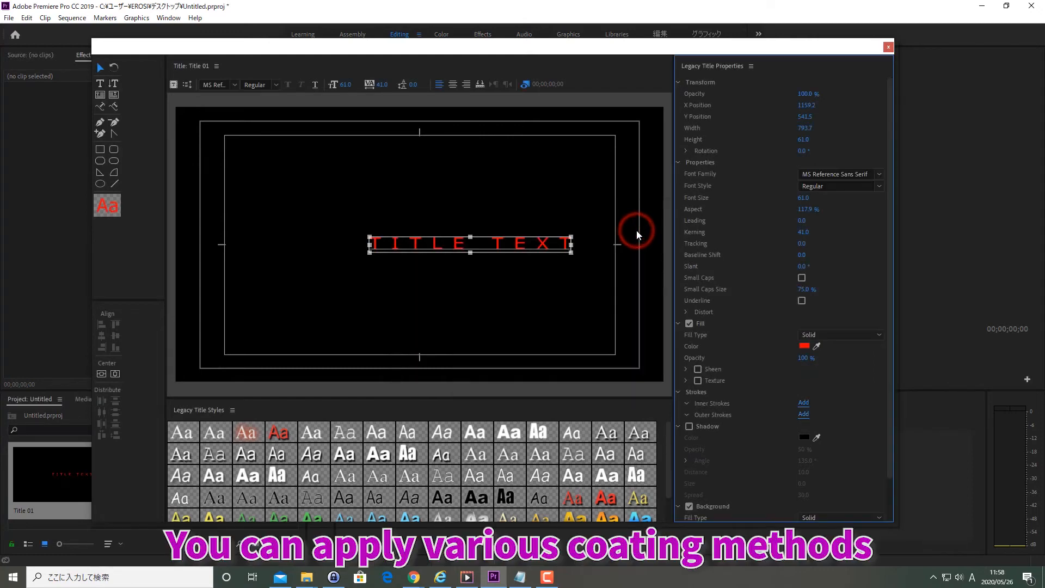
Step: Add an outer stroke of type Edge to the title text and set its color to white (FFFFFF)
left_click(802, 415)
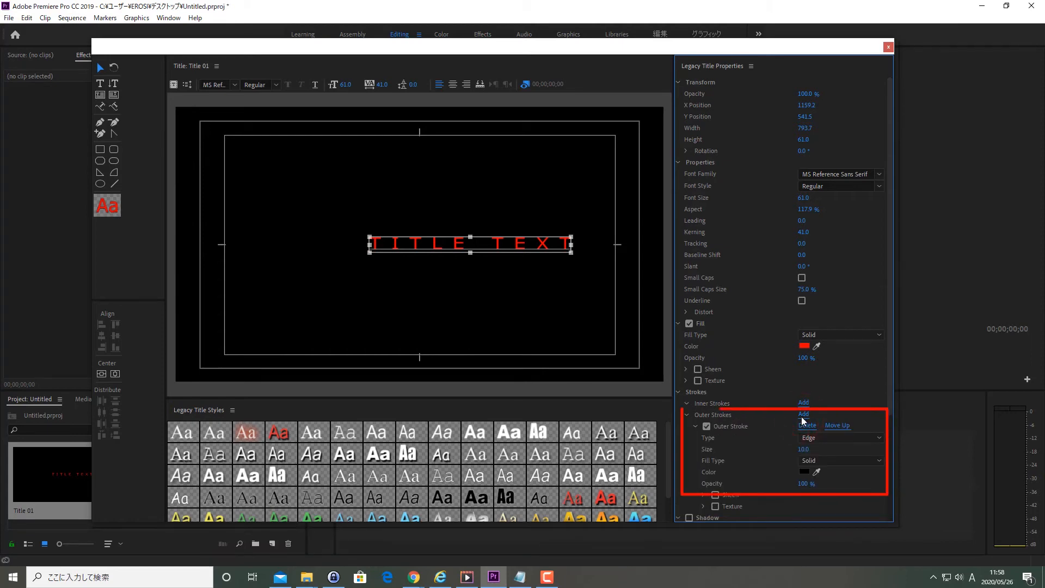
left_click(803, 471)
left_click_drag(485, 329, 380, 381)
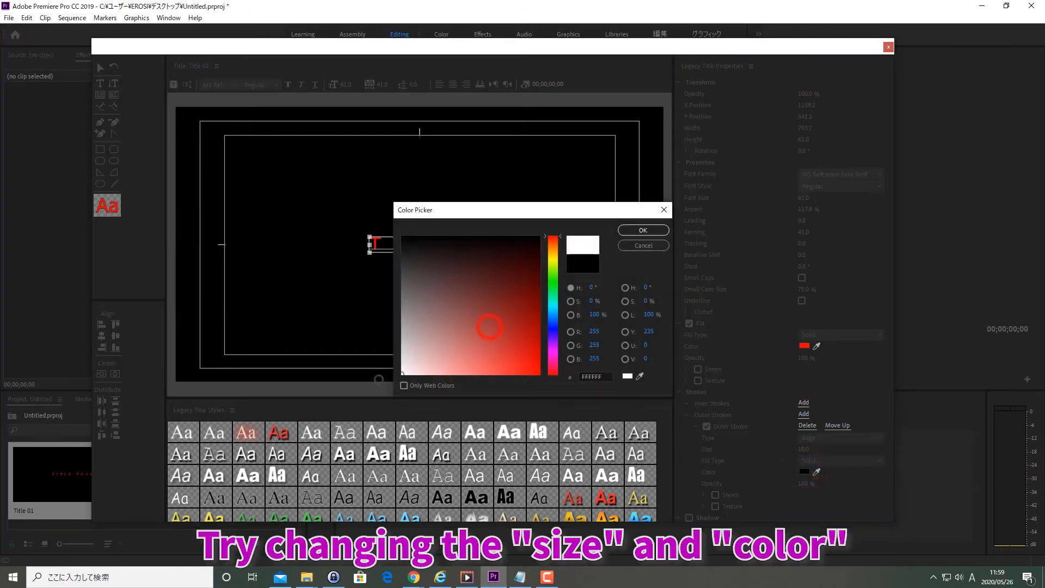
left_click(656, 233)
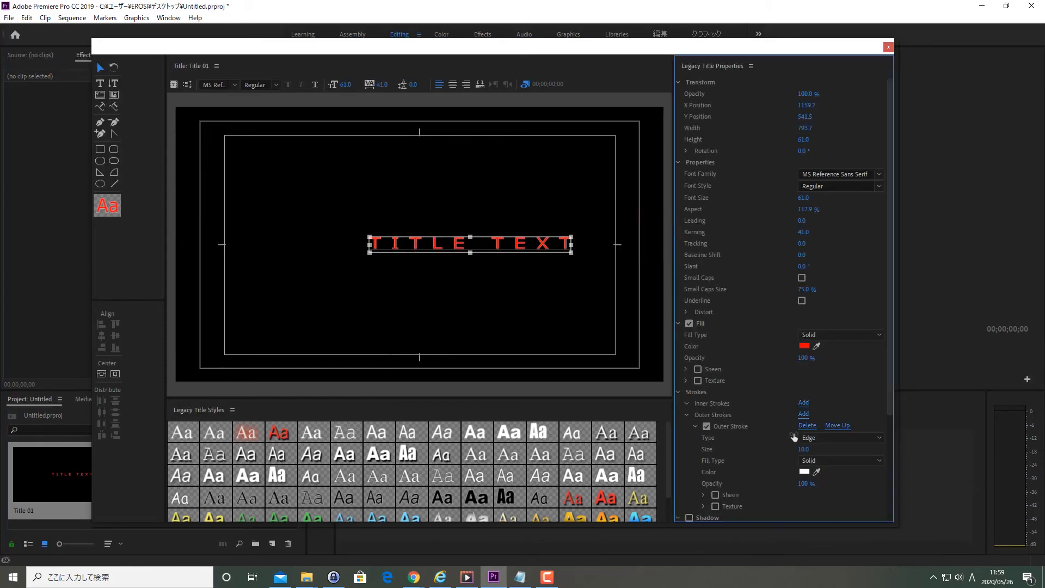
Step: Set the outer stroke's size to 34 and center the title text horizontally and vertically in the frame
mouse_move(802, 449)
left_mouse_down()
mouse_move(825, 449)
mouse_move(816, 449)
left_mouse_up()
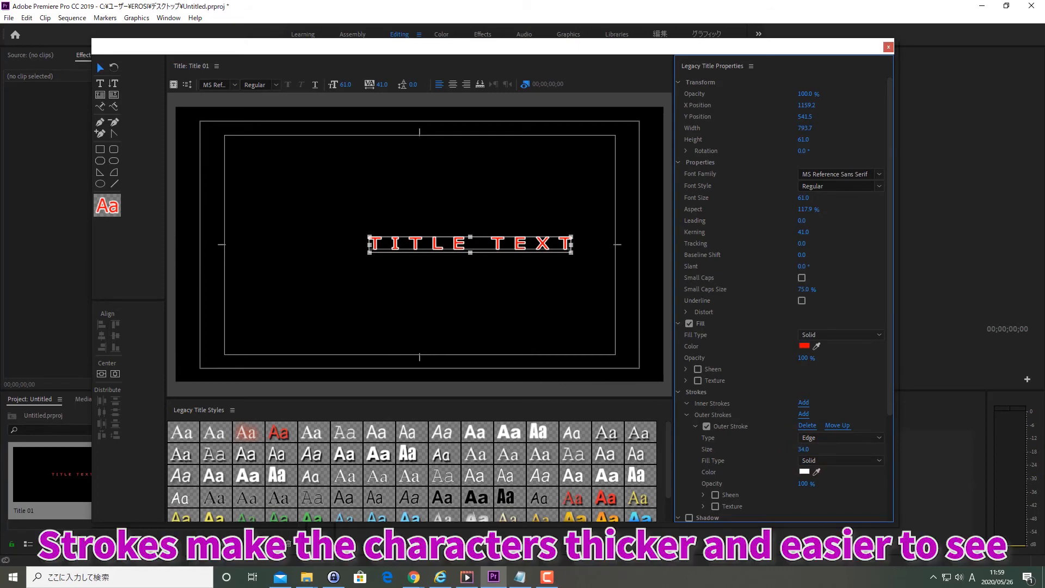
left_click(114, 374)
left_click(103, 374)
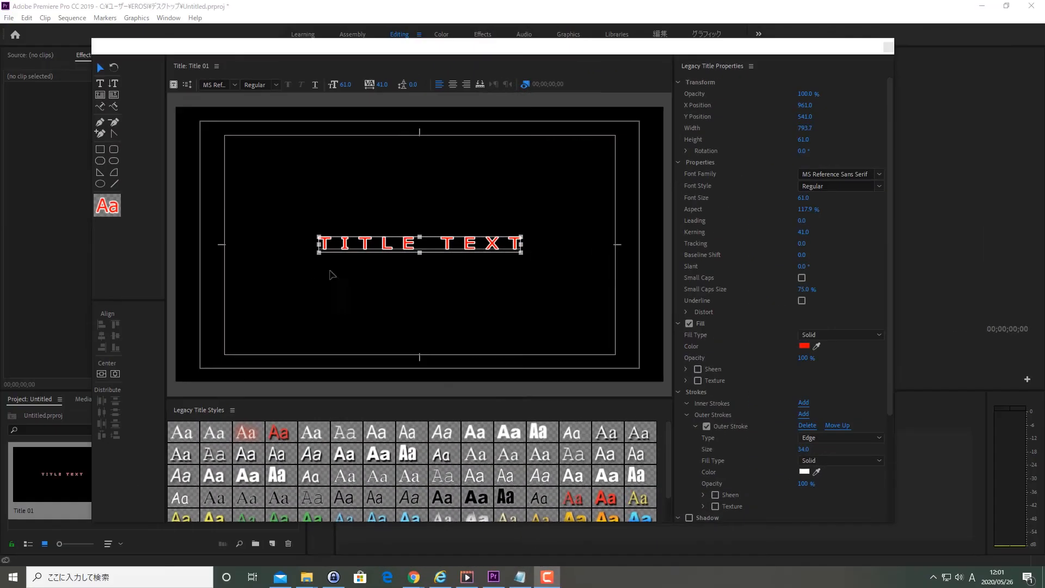
Step: Save the formatting of the TITLE TEXT object as a new legacy title style named temple
left_click(353, 251)
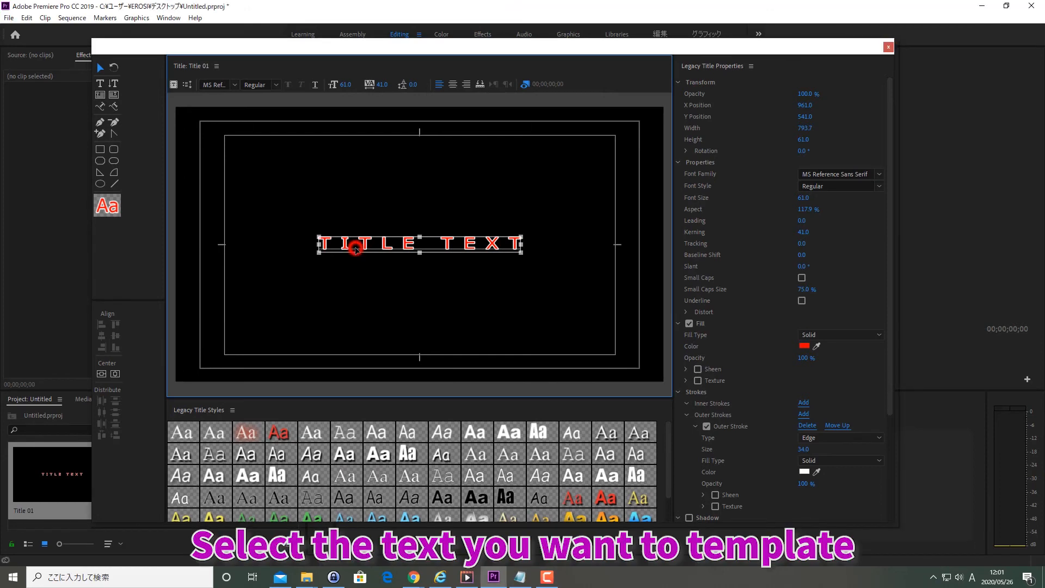
left_click(232, 410)
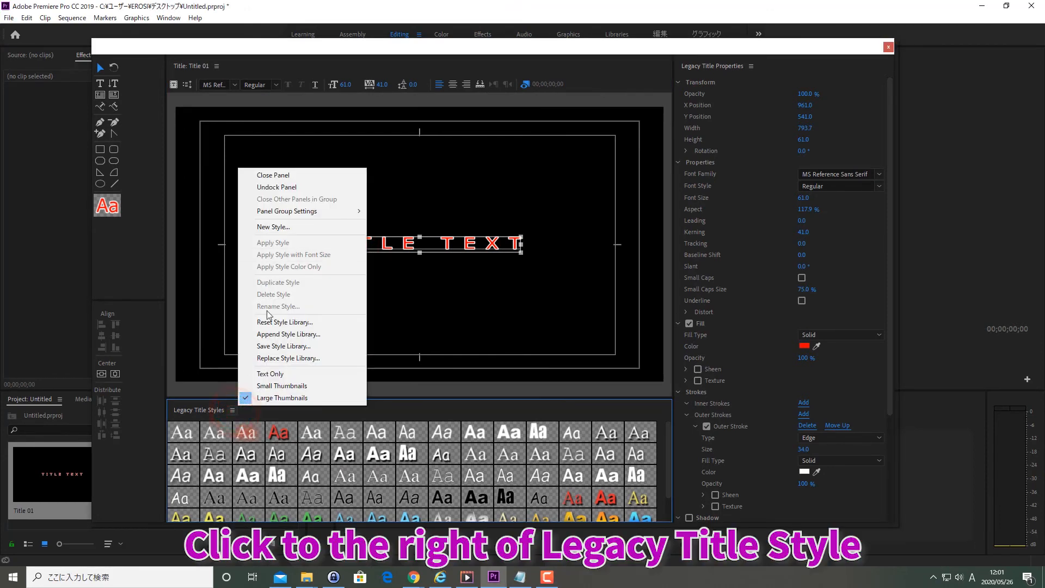
left_click(292, 229)
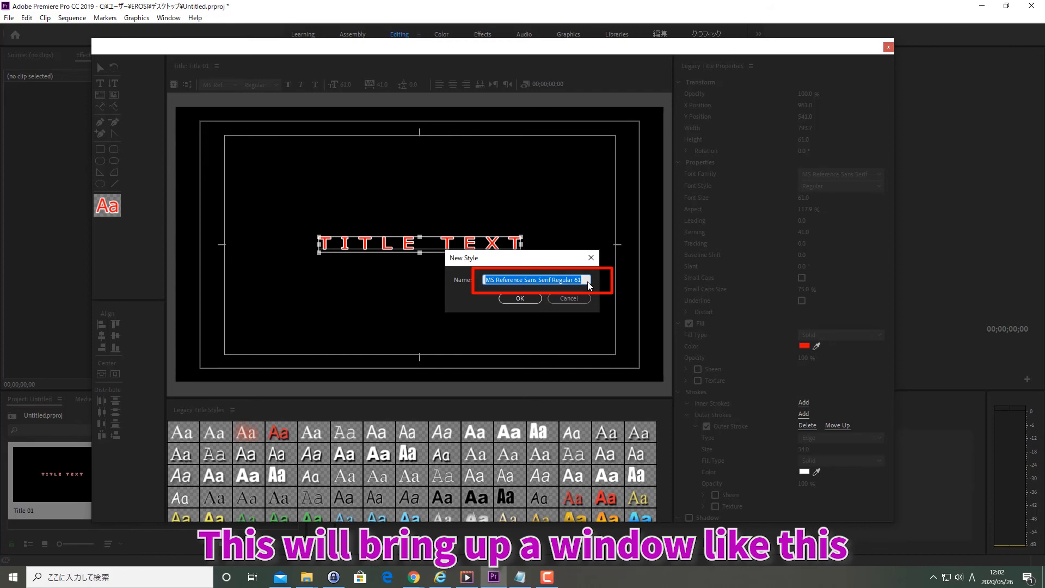
type("temple")
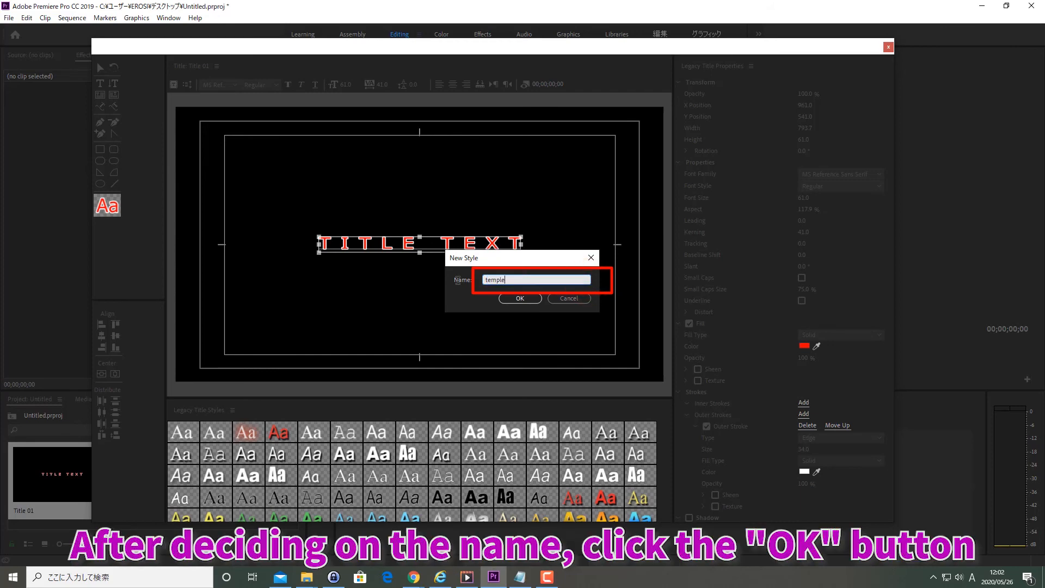
left_click(539, 298)
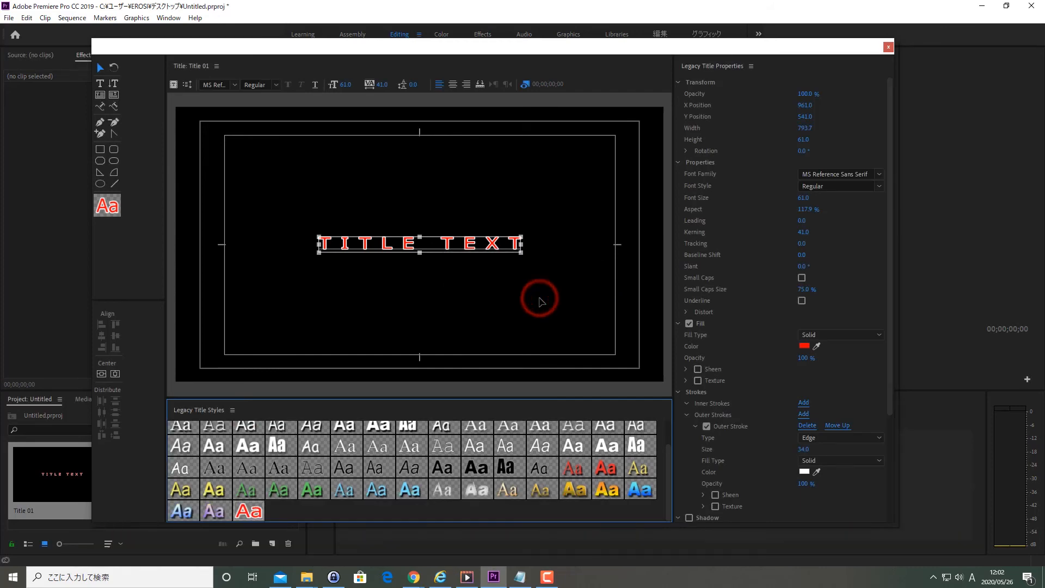